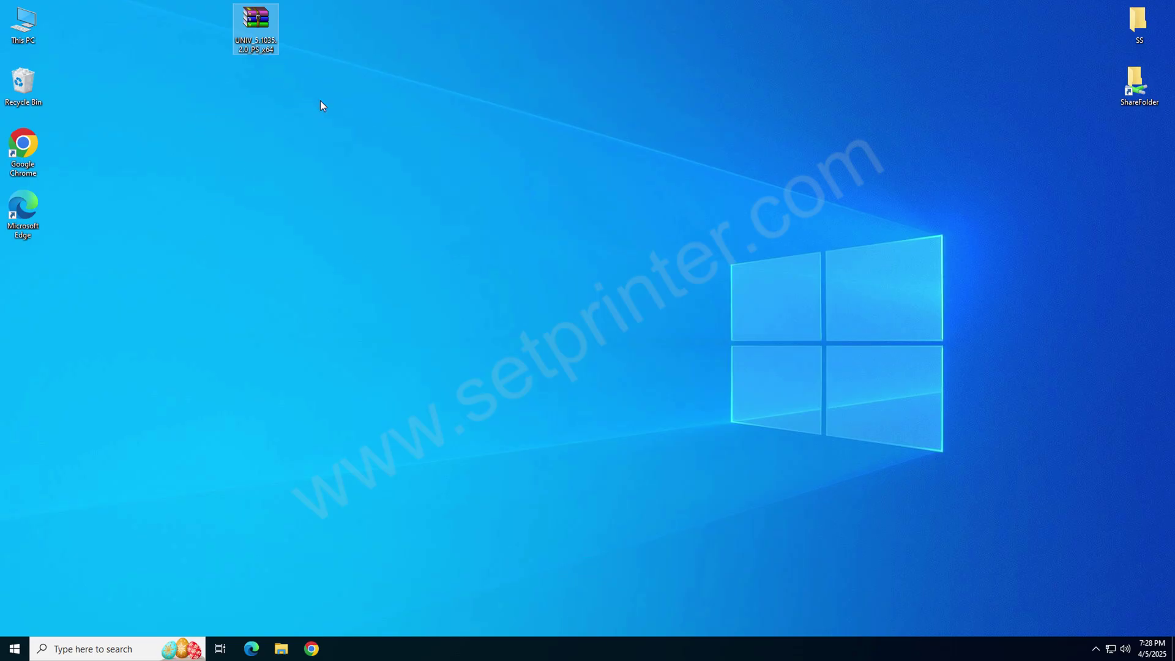
- Extract the driver zip to UNIV_5.1035.2.0_PS_x64\ and place the folder just below the archive
left_click(301, 104)
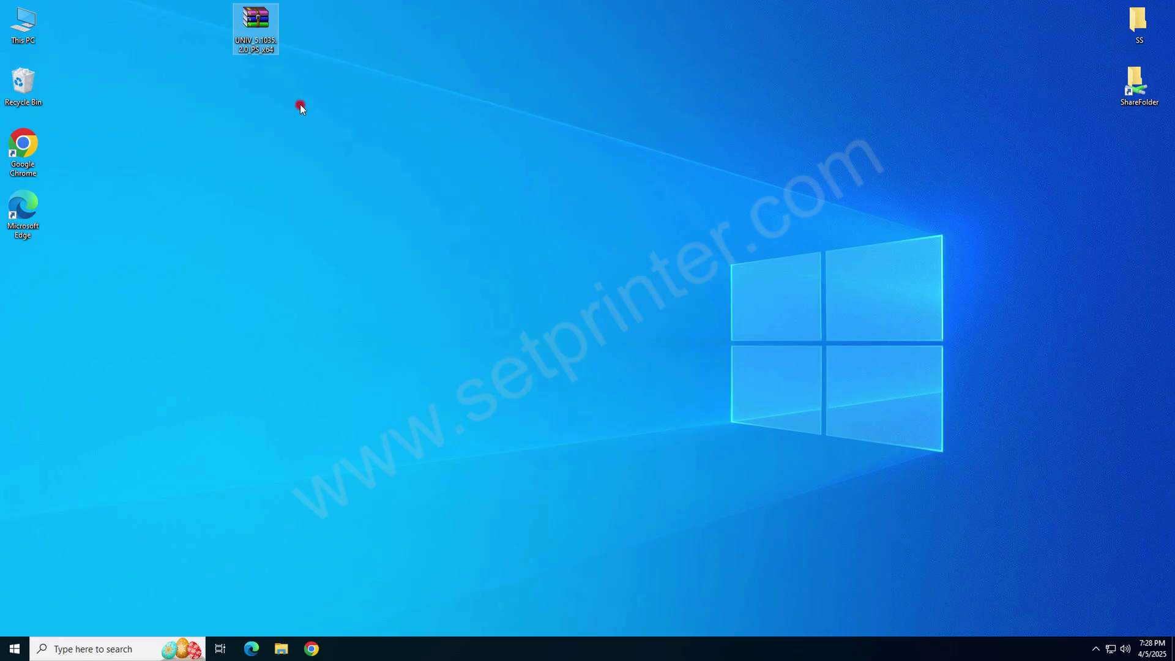
left_click(265, 22)
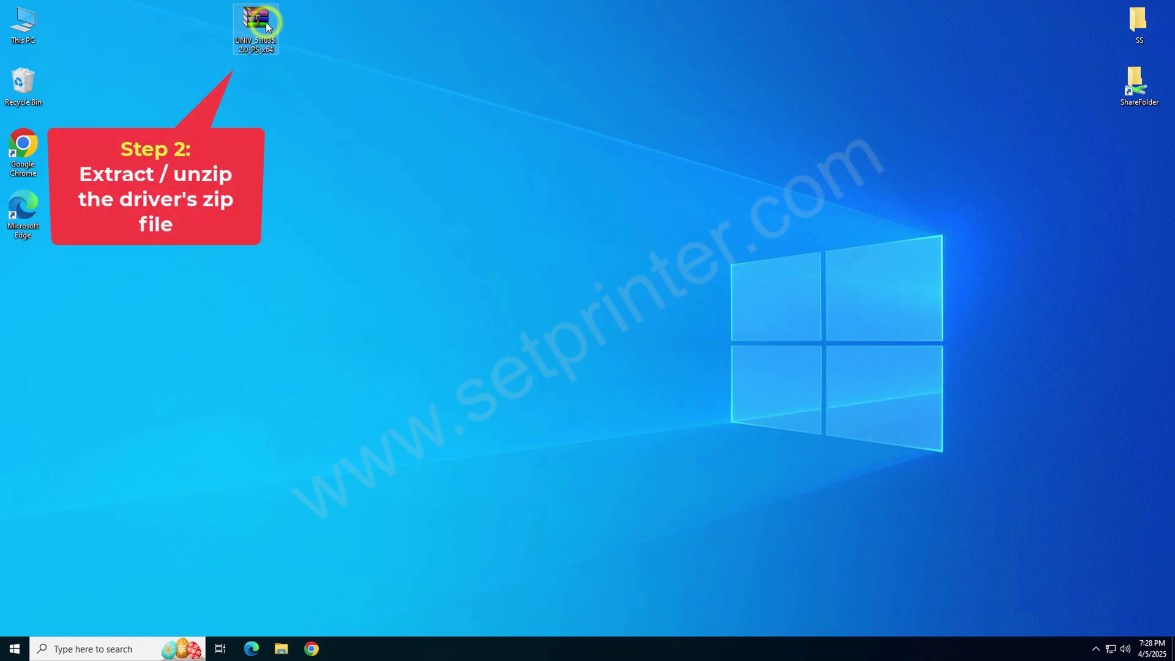
right_click(265, 22)
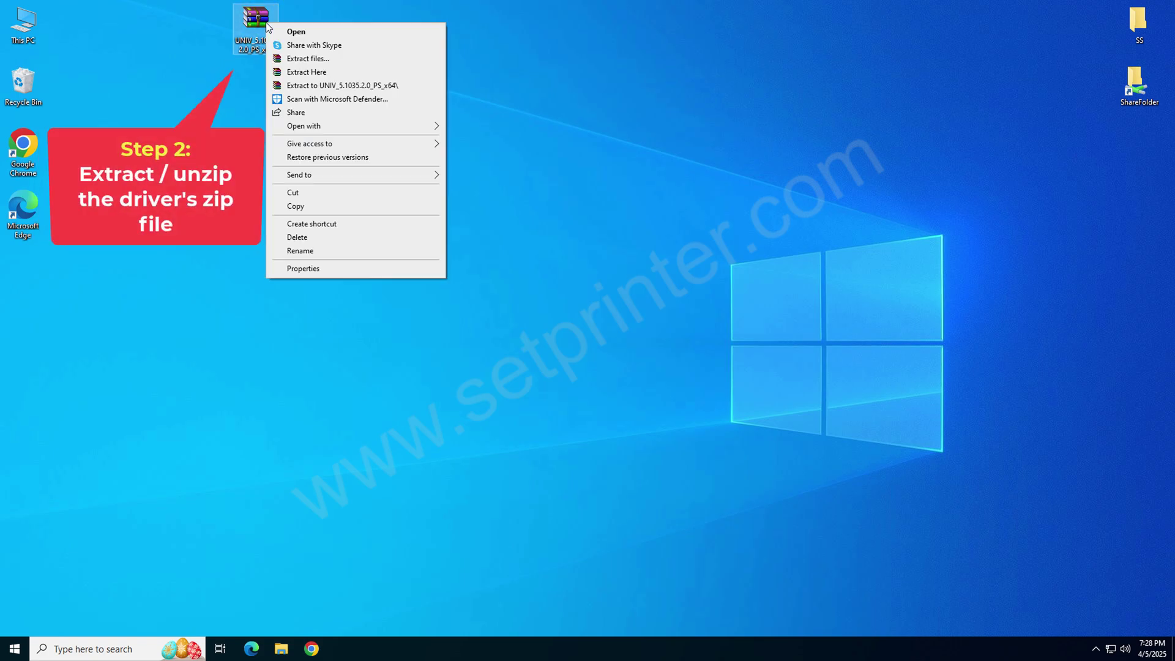
left_click(298, 86)
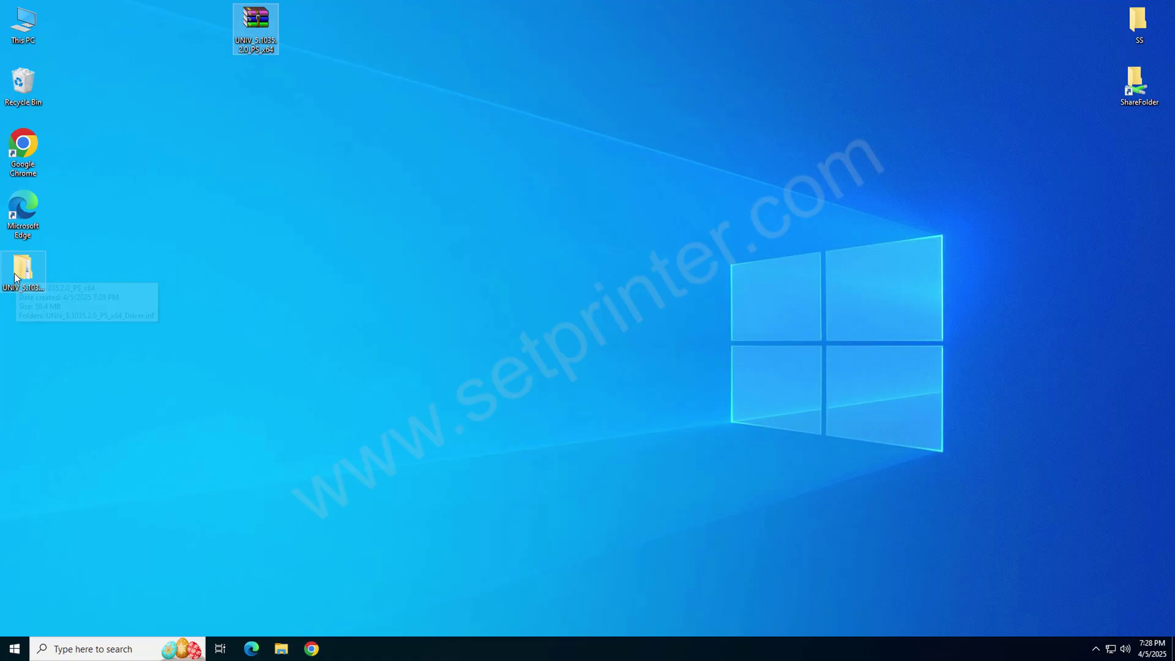
left_click_drag(23, 270, 258, 102)
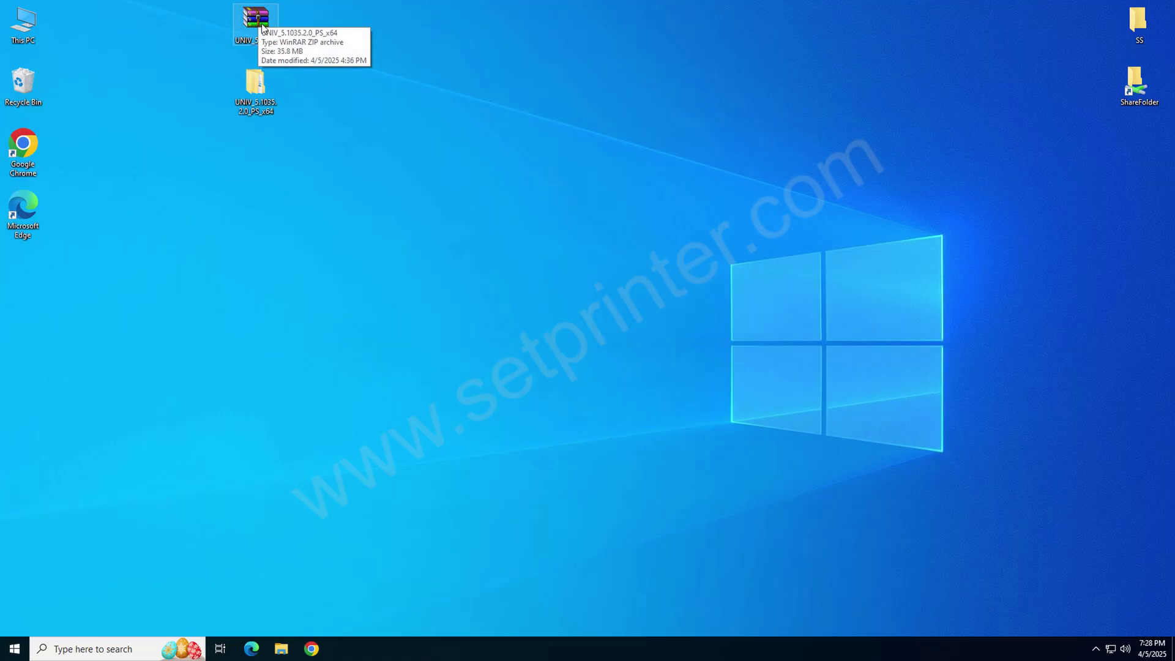
double_click(257, 87)
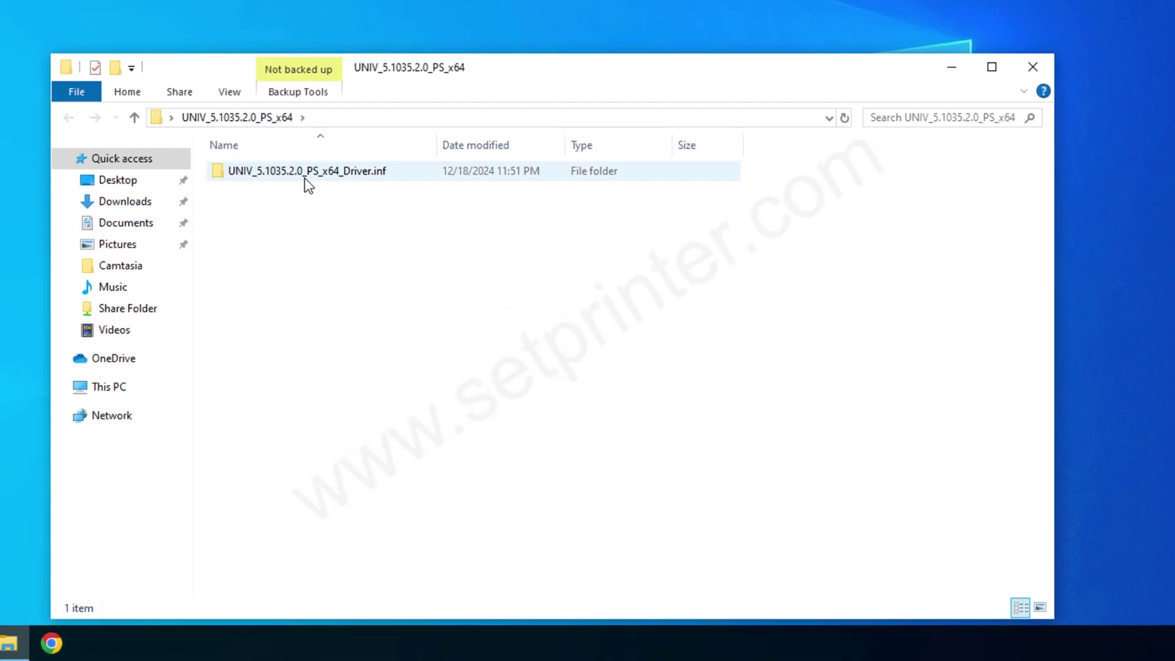
double_click(266, 174)
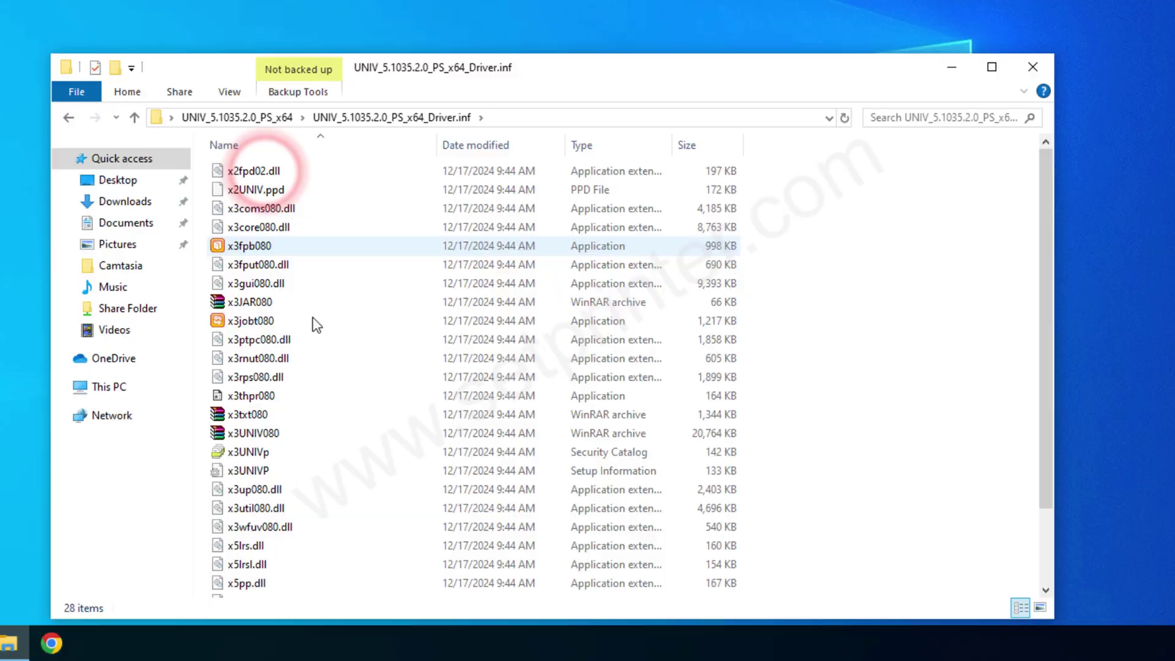
scroll(276, 228, "down", 2)
scroll(302, 367, "up", 2)
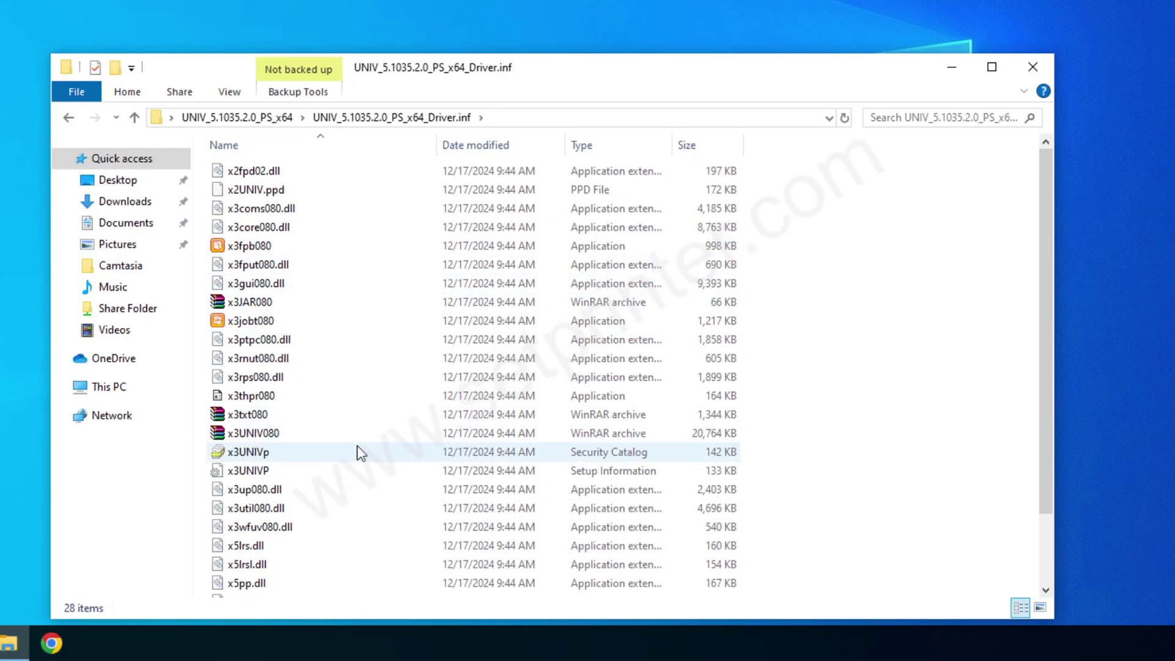
scroll(360, 455, "down", 2)
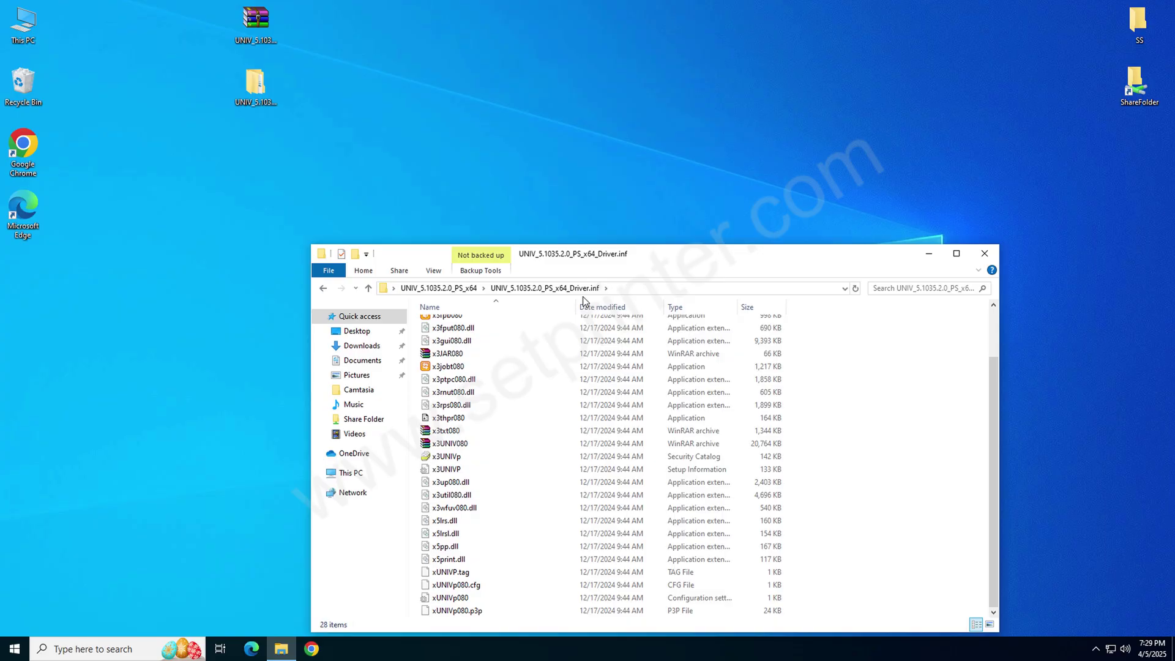
- Reach Settings > Devices > Printers & scanners from the Start menu
left_click(983, 254)
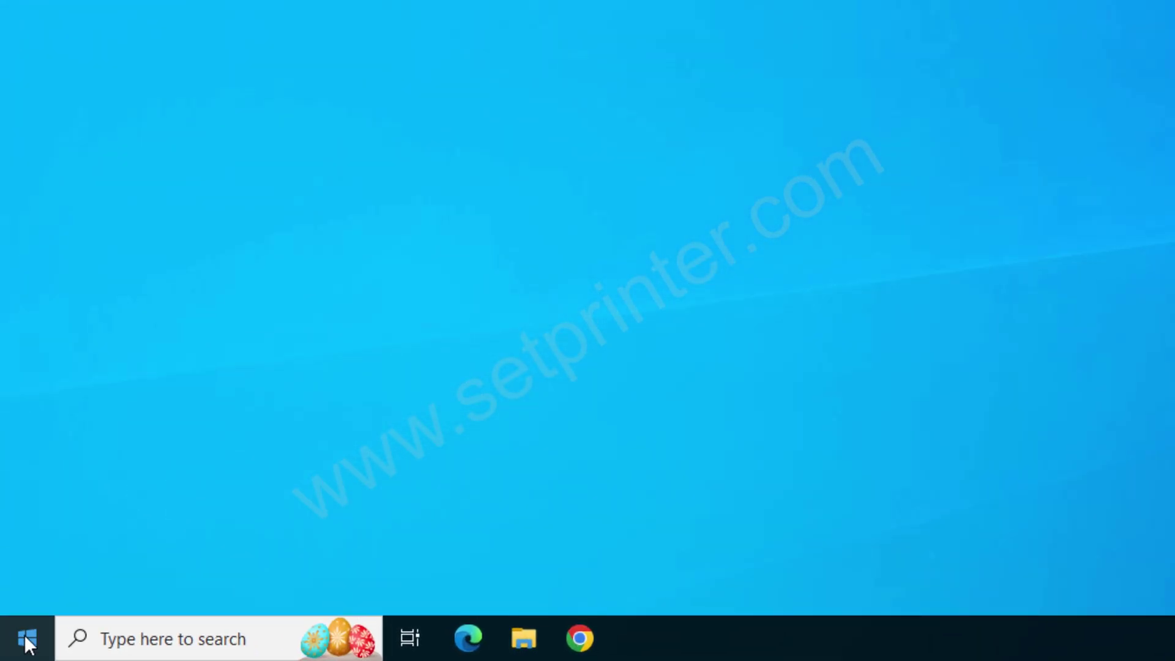
left_click(27, 640)
mouse_move(29, 533)
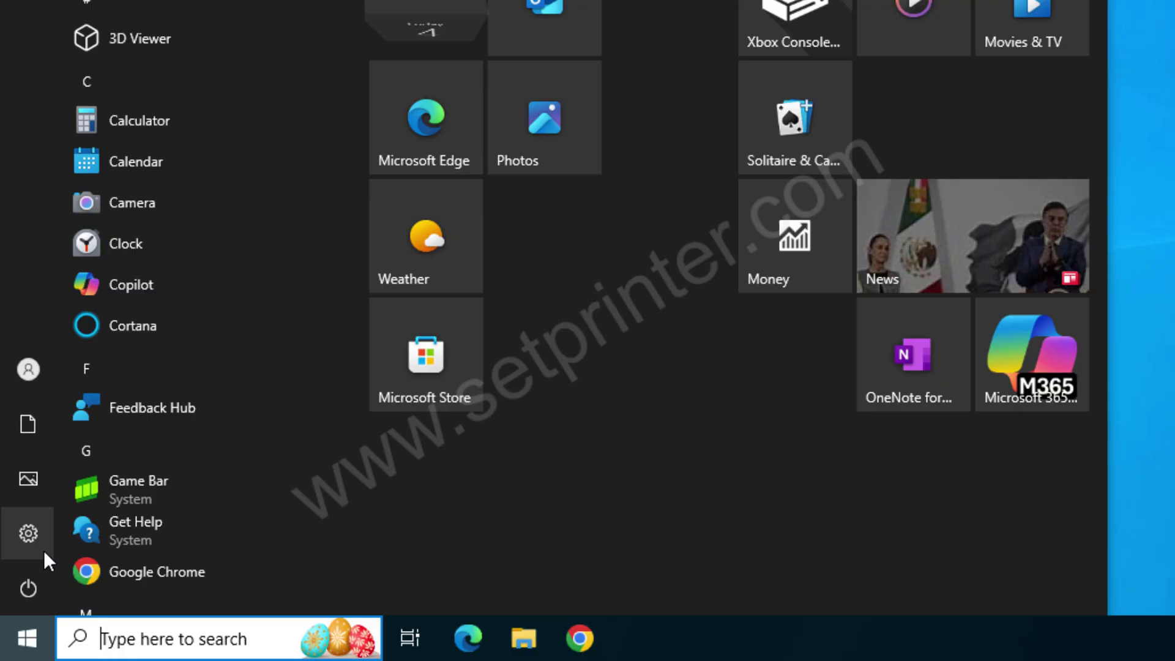
left_click(115, 536)
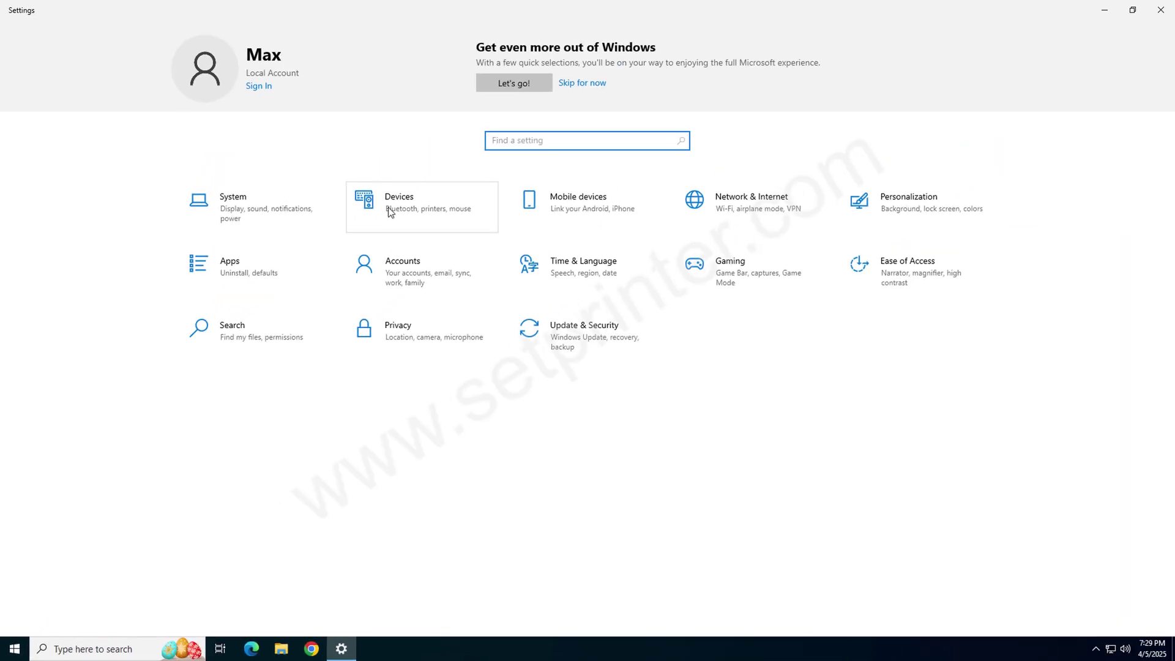
left_click(369, 274)
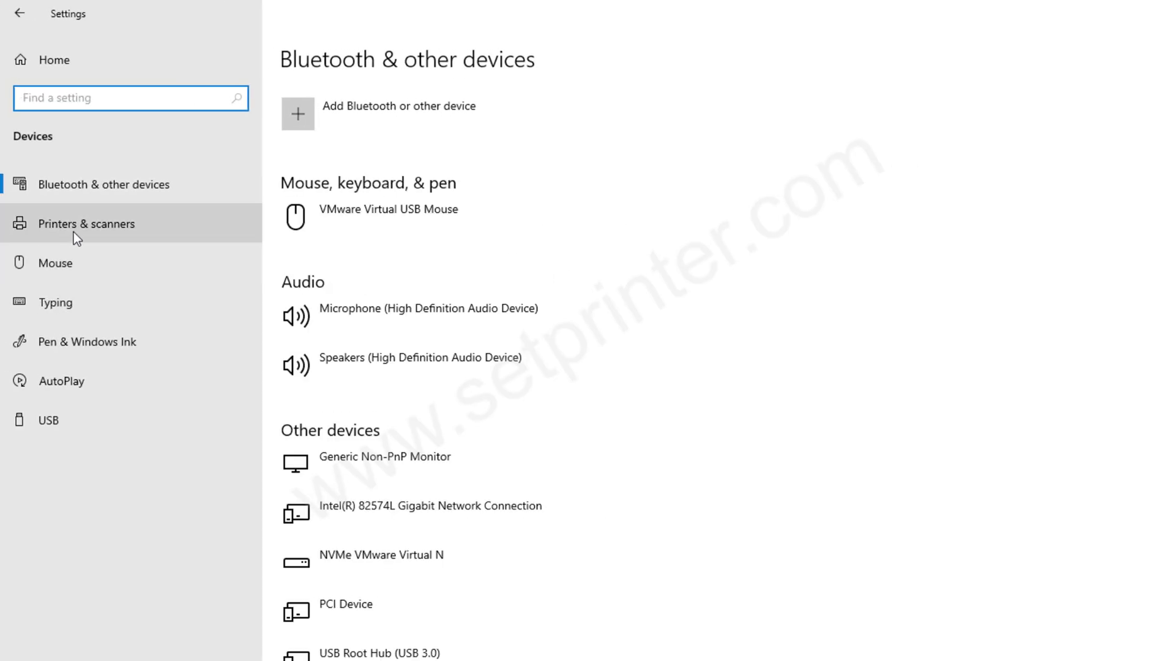
left_click(81, 230)
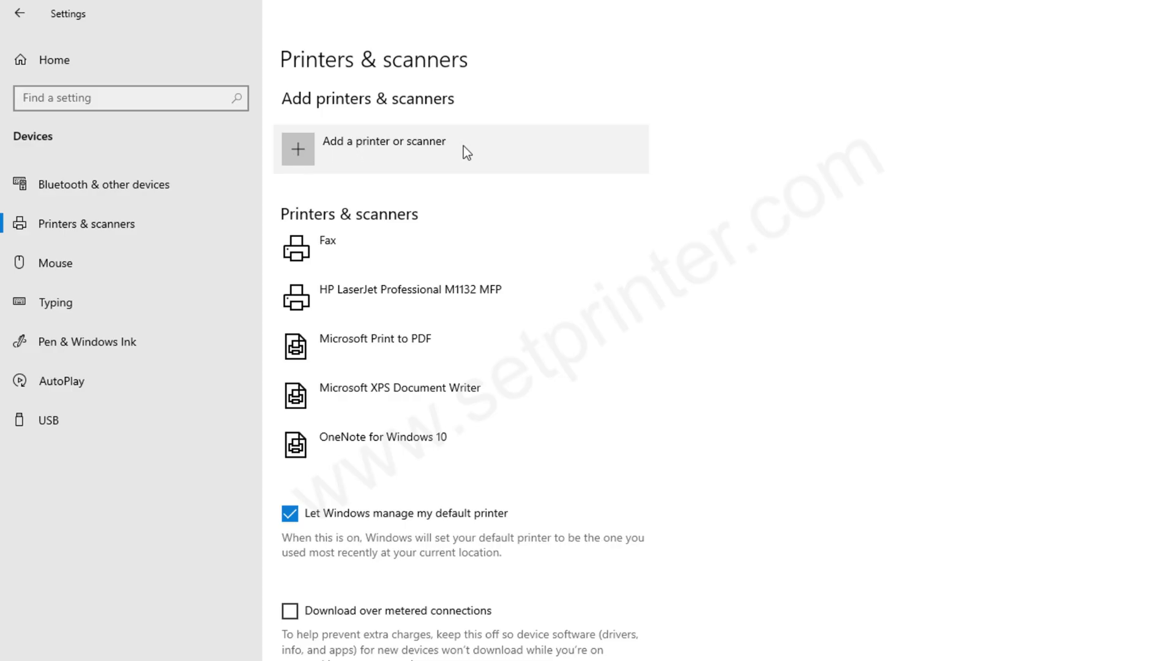
- Start a printer search and choose 'The printer that I want isn't listed'
left_click(300, 150)
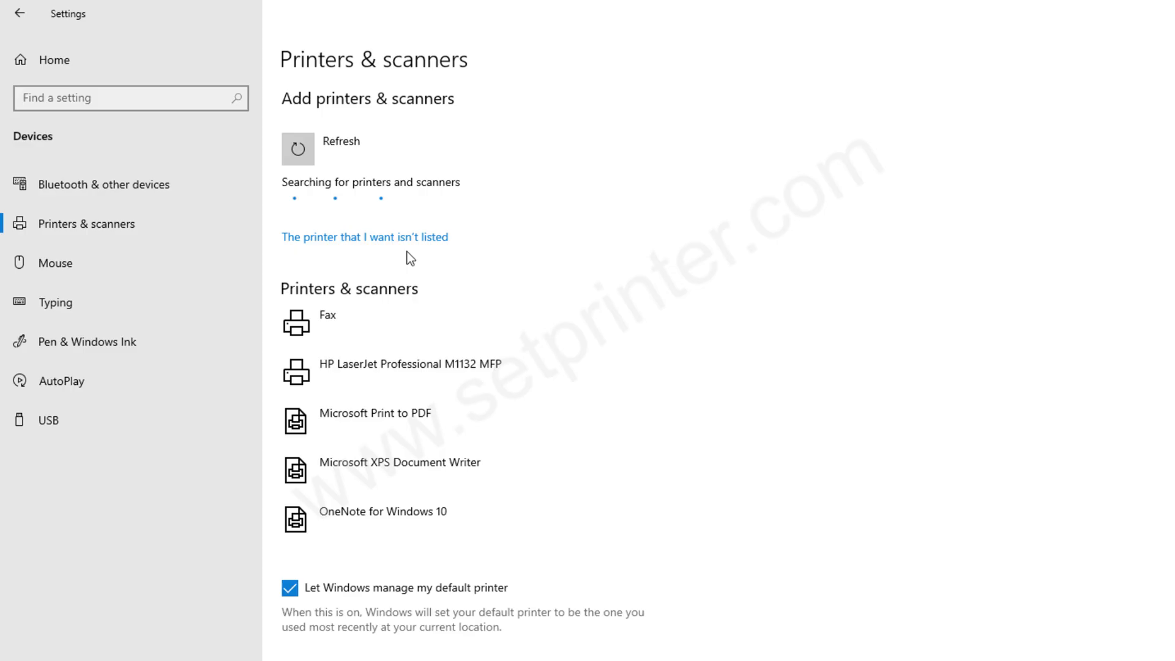
left_click(364, 239)
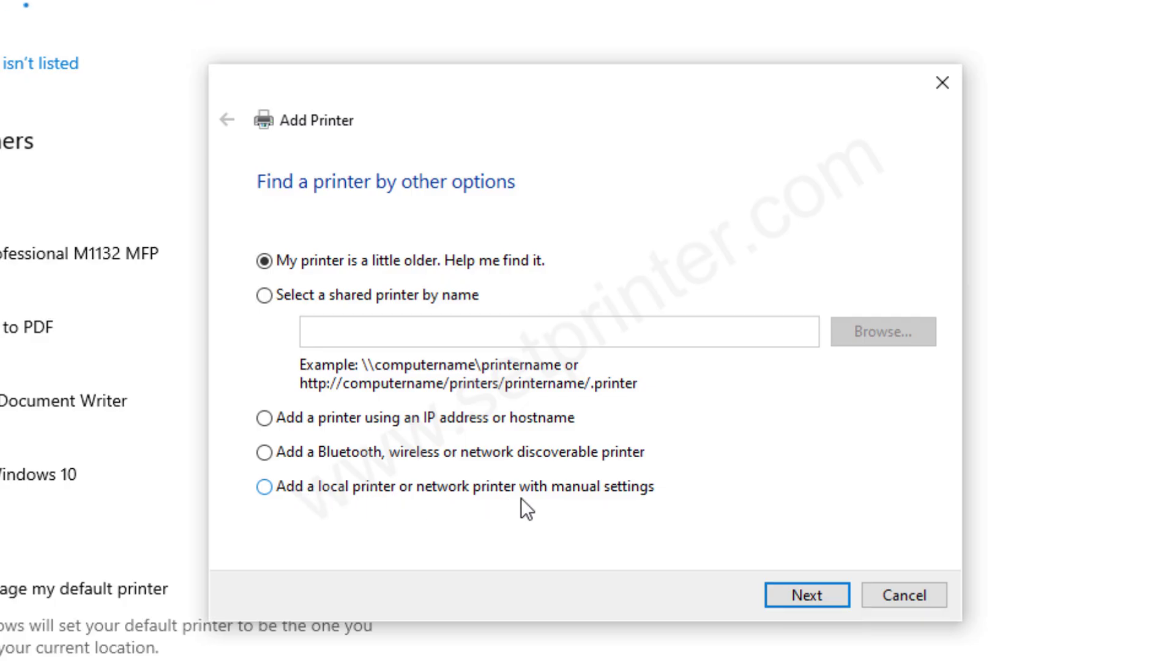
- Add a local printer with manual settings on the existing USB001 virtual USB port
left_click(263, 488)
left_click(827, 598)
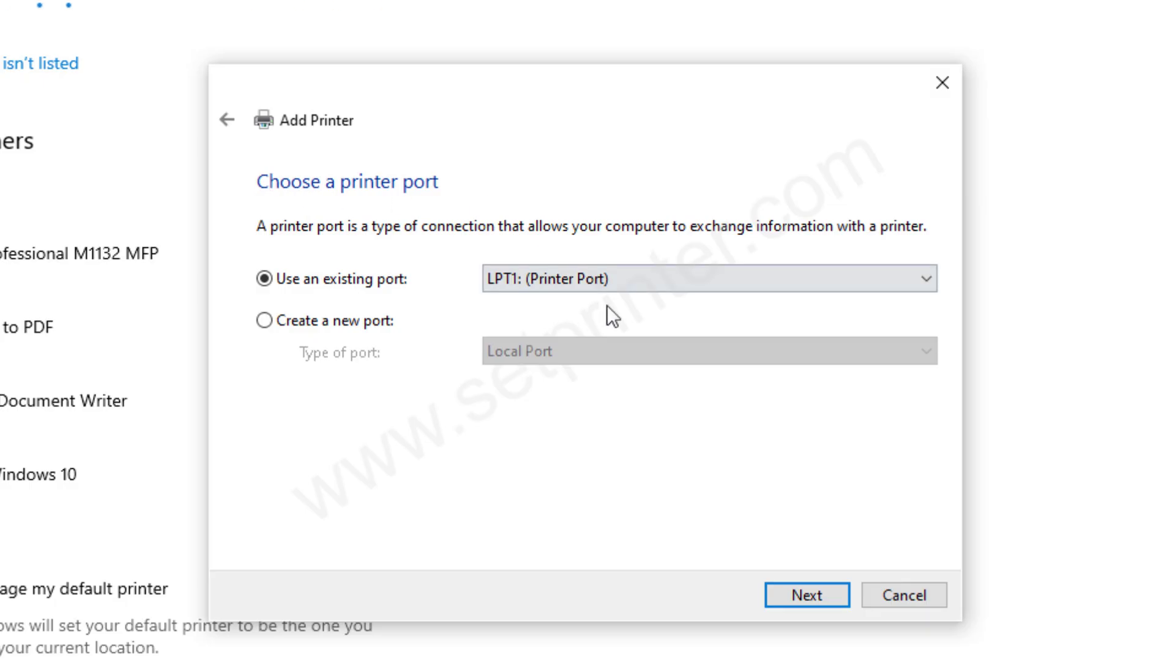
left_click(636, 284)
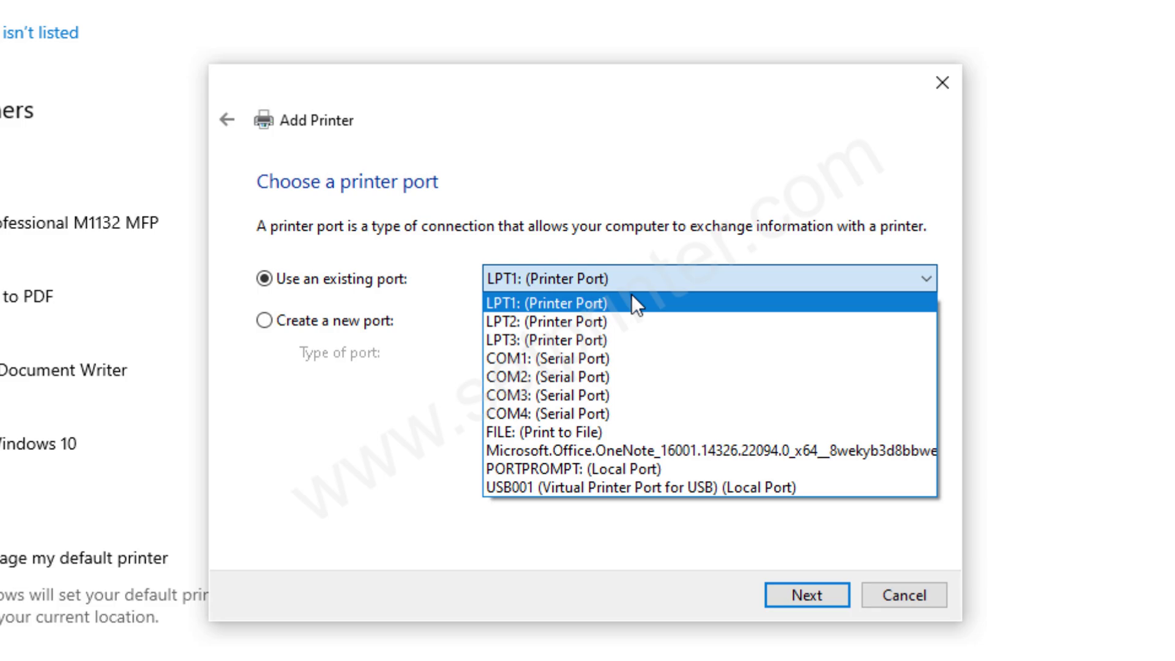
left_click(509, 487)
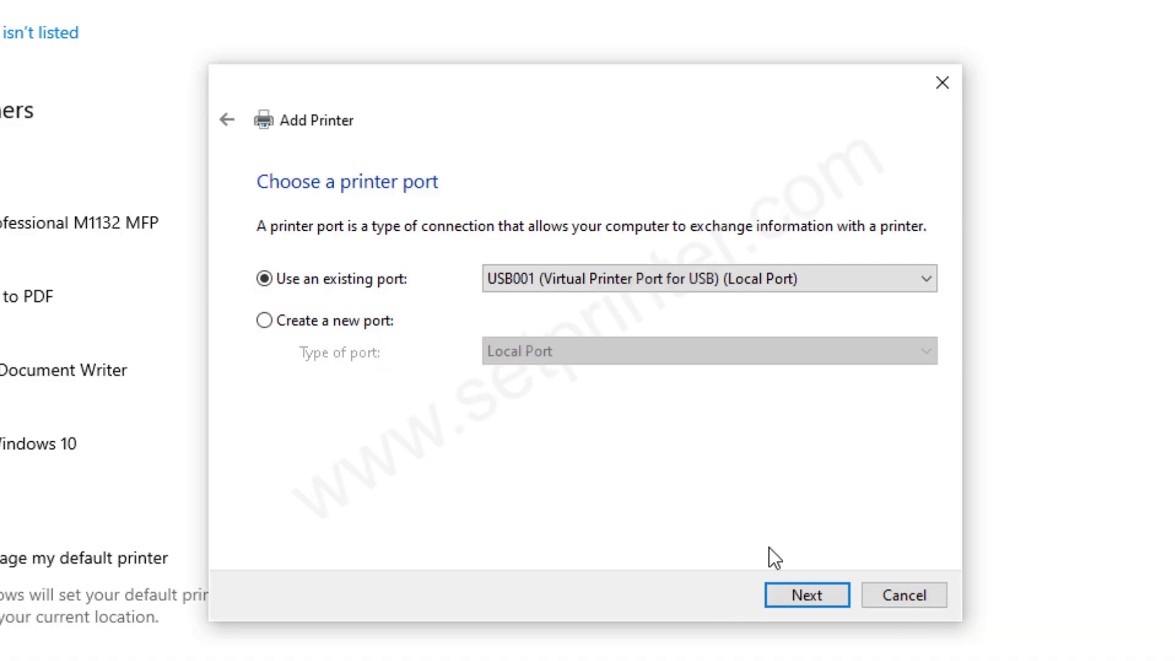
left_click(819, 598)
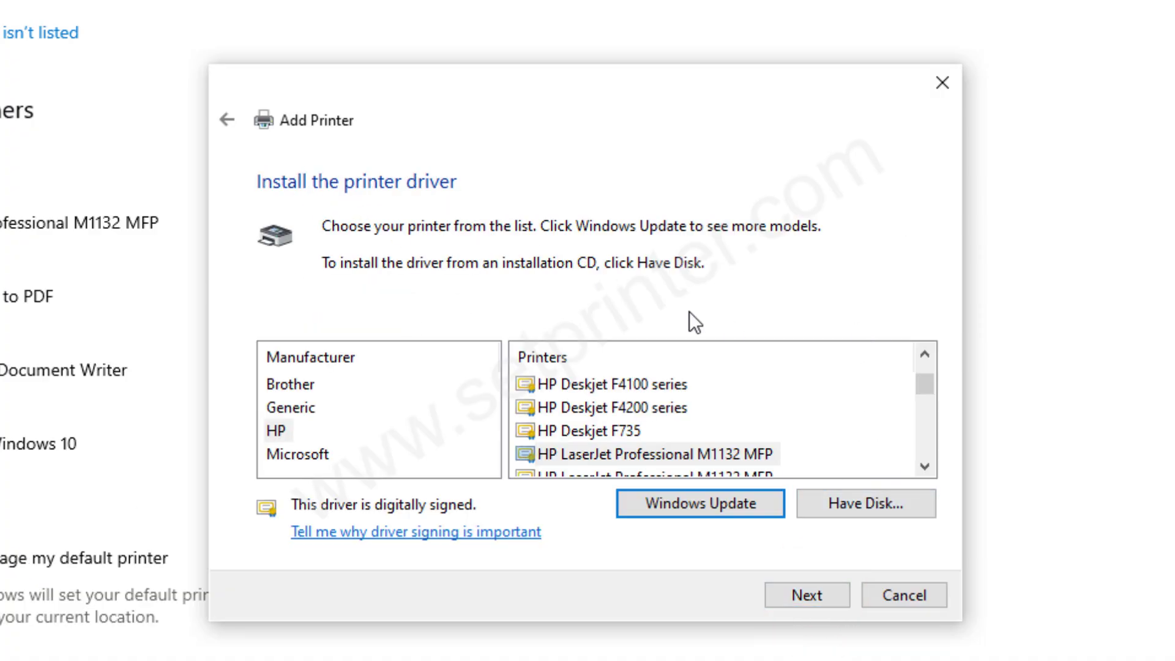
- Via Have Disk, select x3UNIVP from Desktop\UNIV_5.1035.2.0_PS_x64\UNIV_5.1035.2.0_PS_x64_Driver.inf
left_click(865, 512)
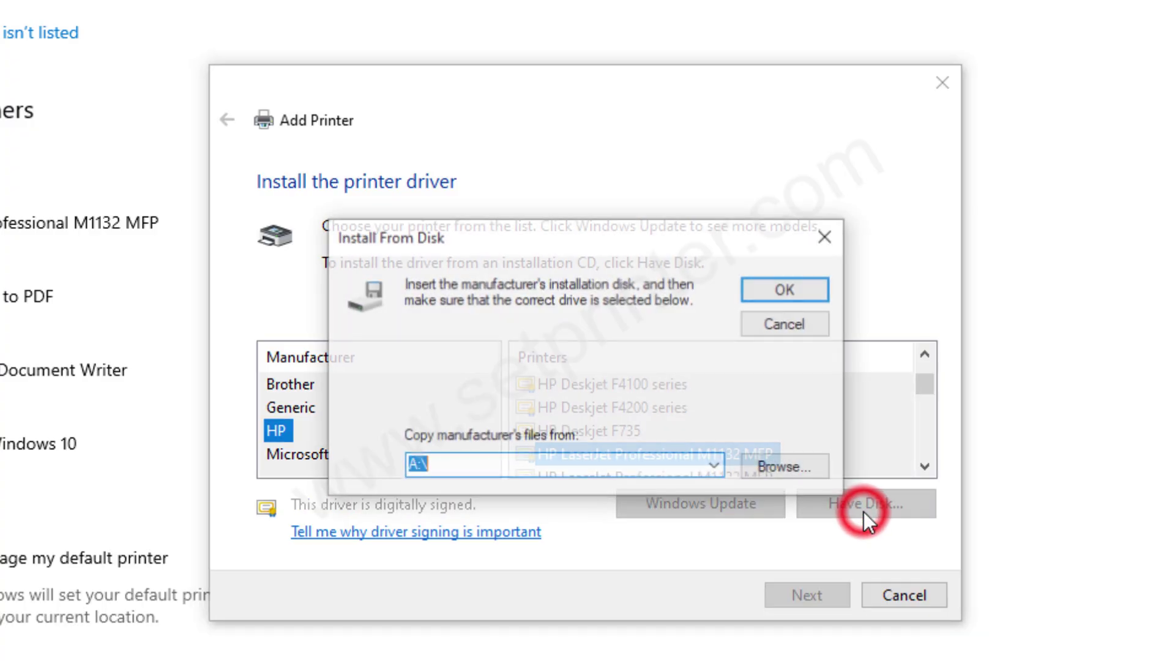
left_click(782, 469)
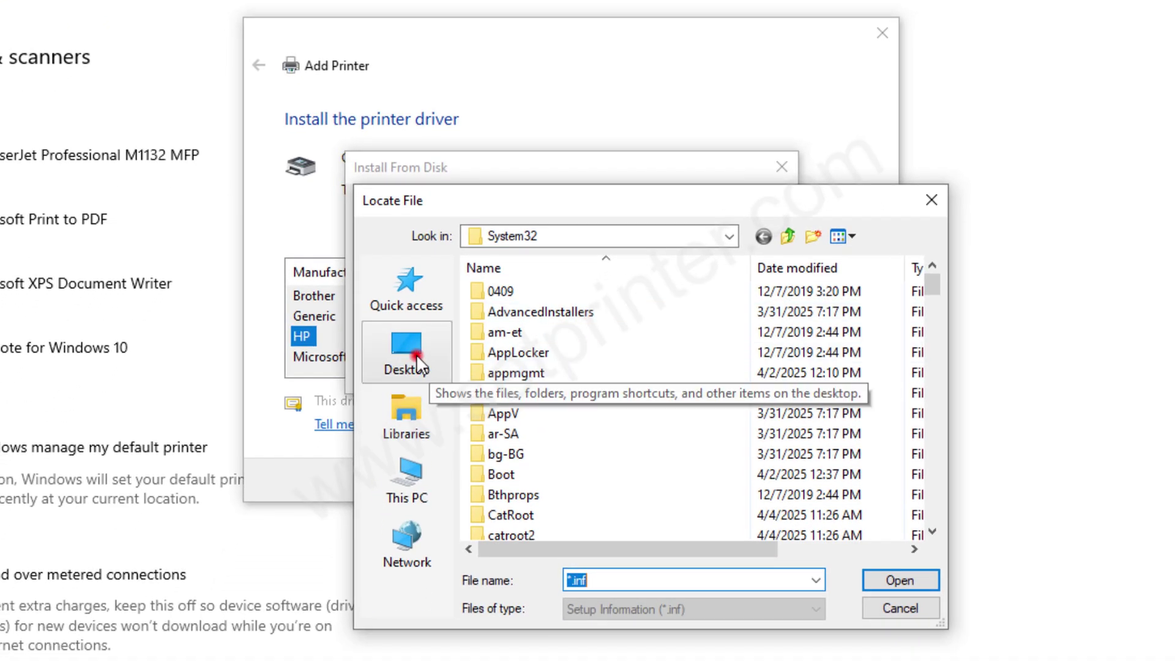
left_click(414, 349)
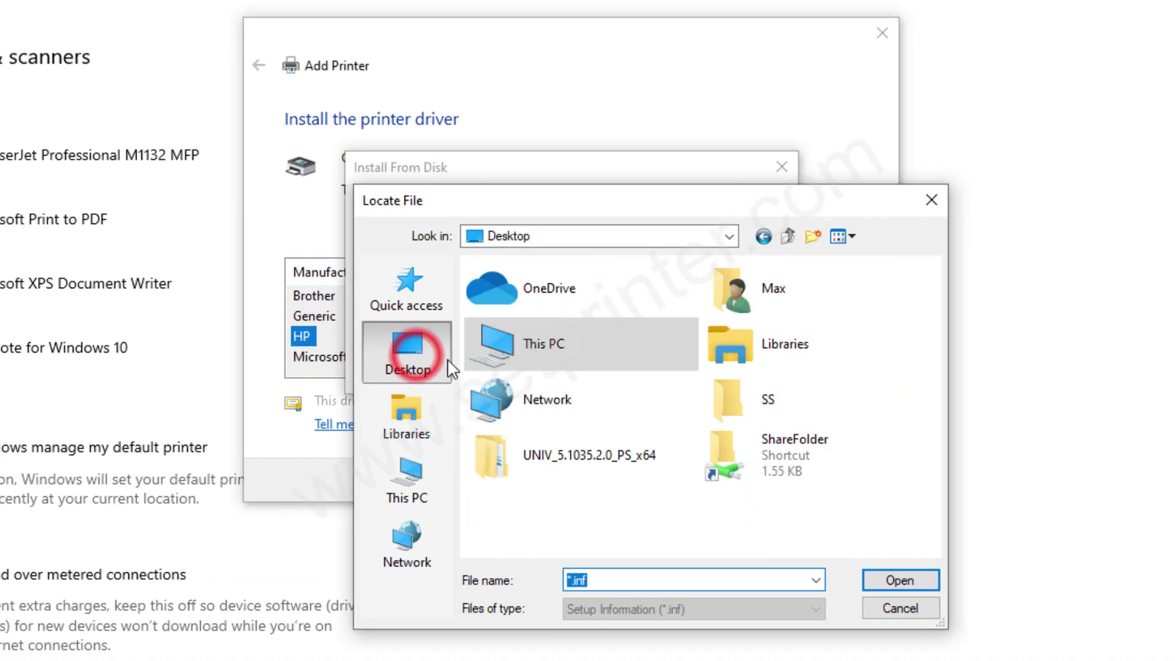
double_click(558, 469)
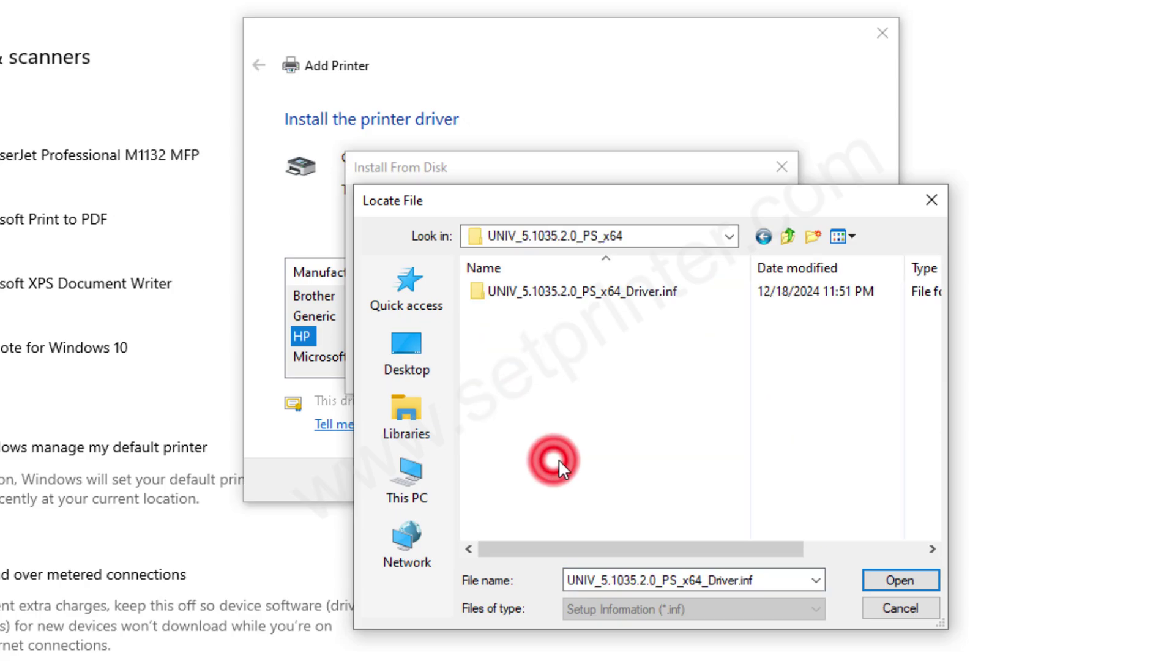
double_click(556, 309)
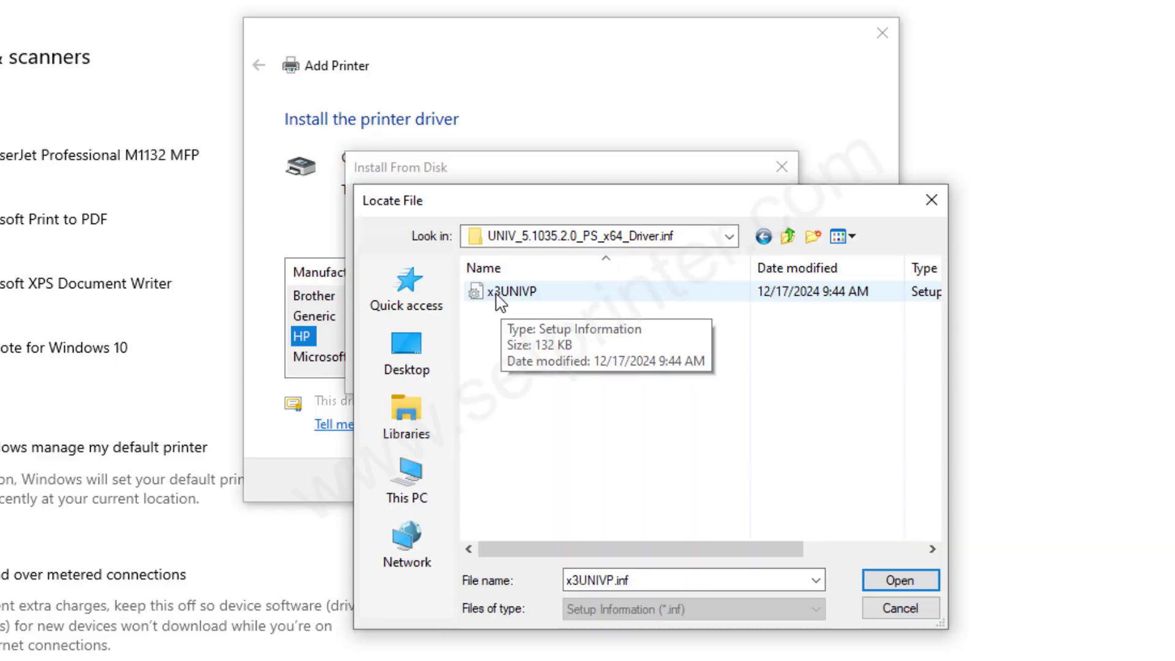
left_click(500, 293)
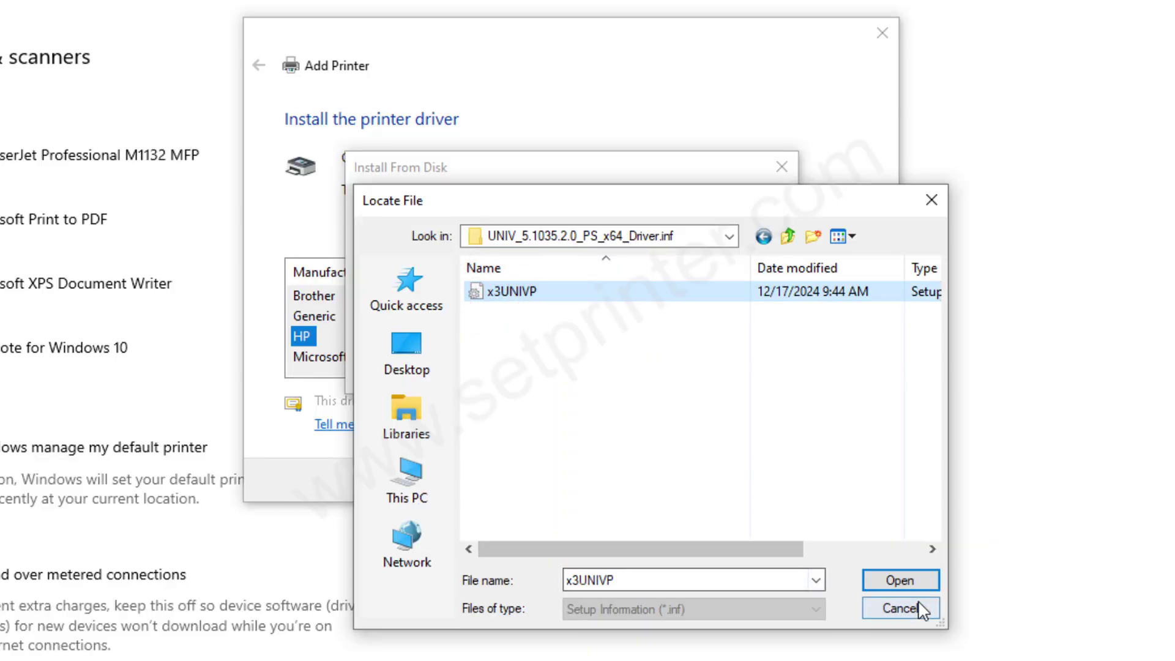
left_click(921, 580)
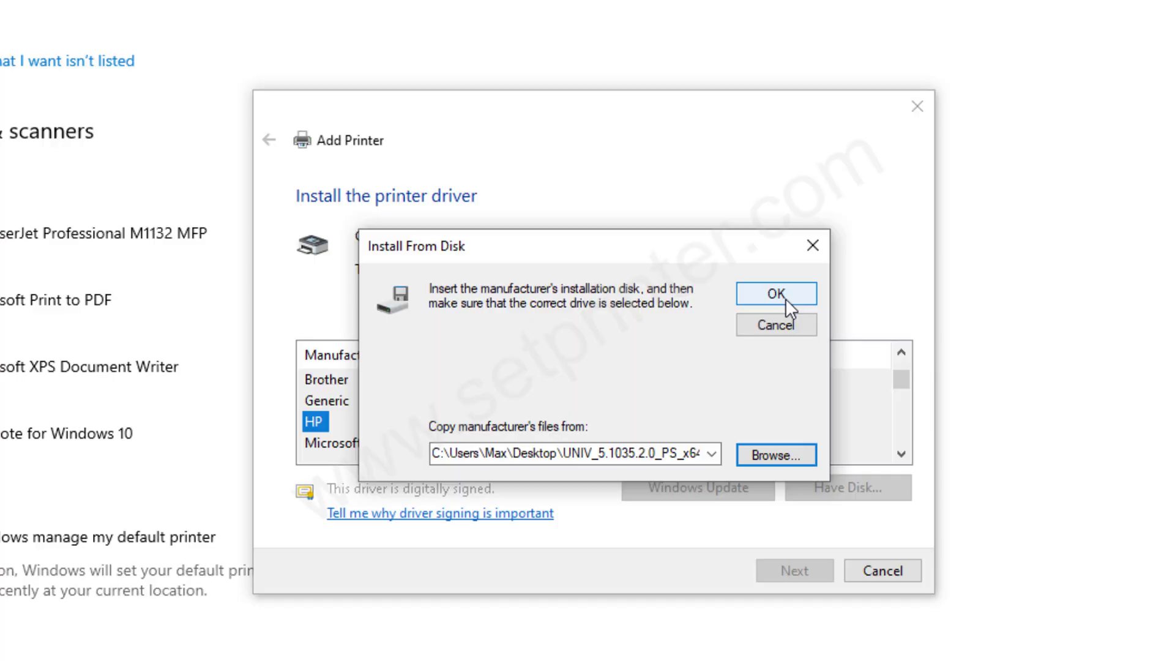
- Load the drivers from disk and select Xerox Global Print Driver PS
left_click(756, 237)
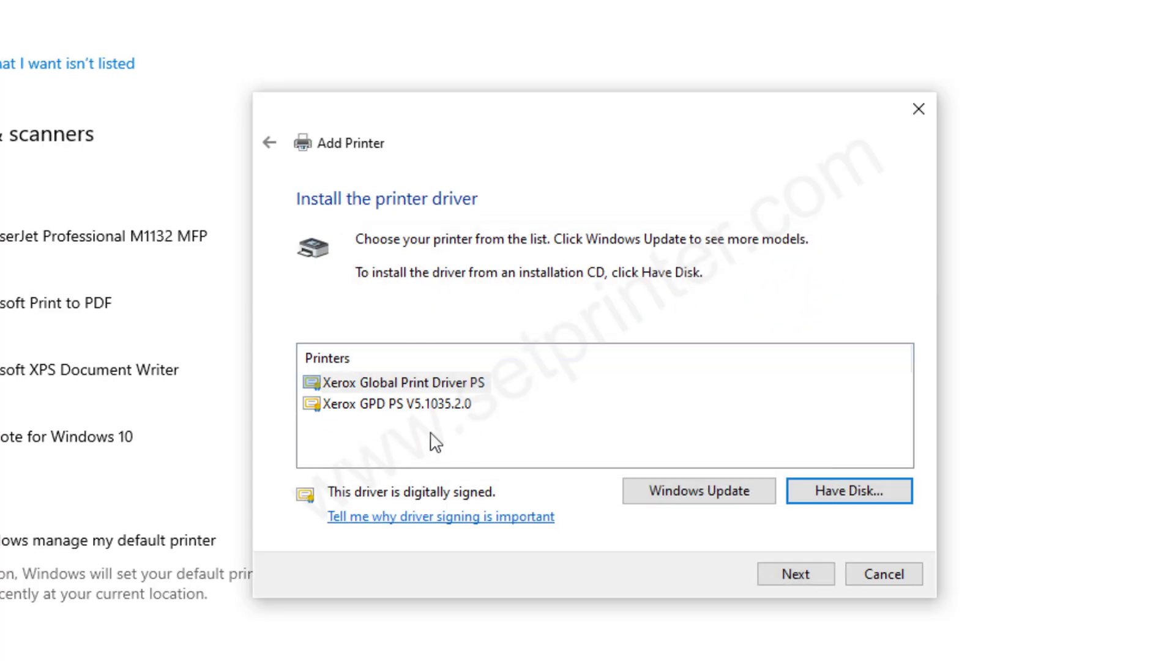
left_click(371, 405)
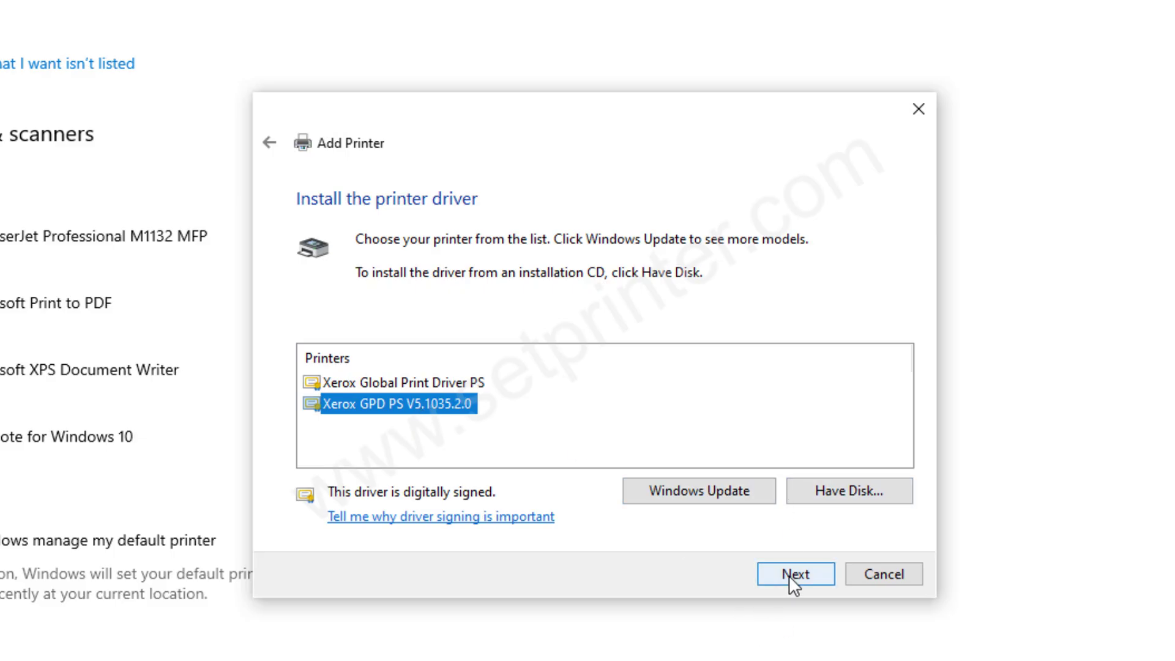
left_click(337, 384)
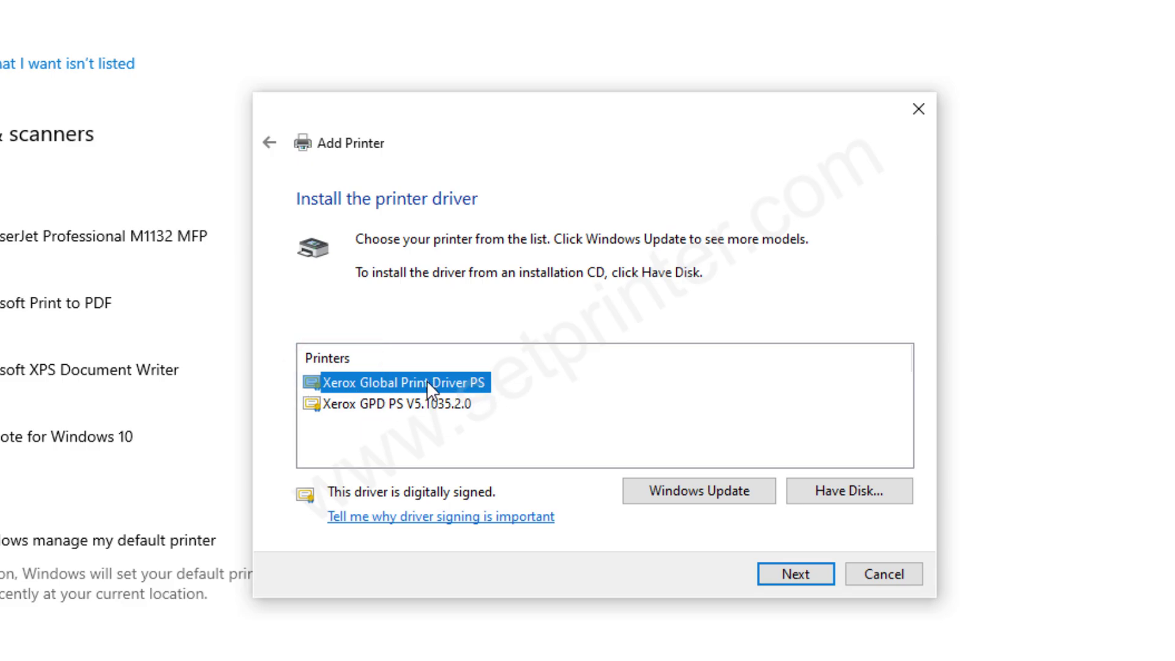
- Name the printer Xerox c235, keep it unshared, and finish the wizard
left_click(794, 574)
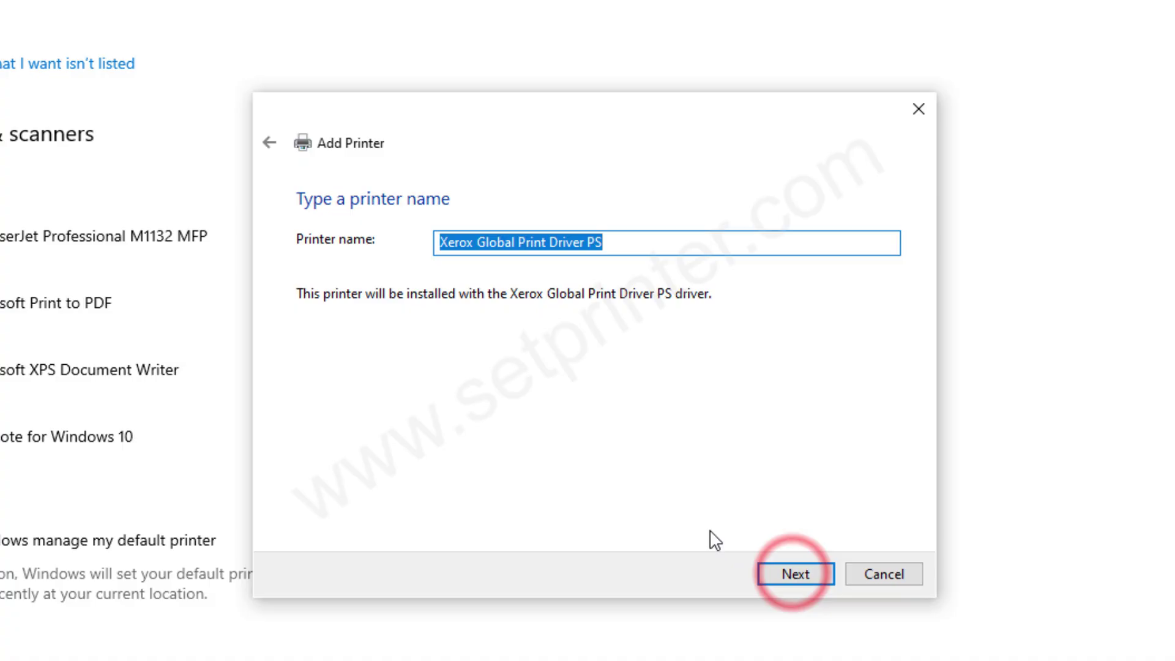
left_click(600, 240)
mouse_move(648, 243)
left_mouse_down()
mouse_move(479, 236)
mouse_move(478, 246)
left_mouse_up()
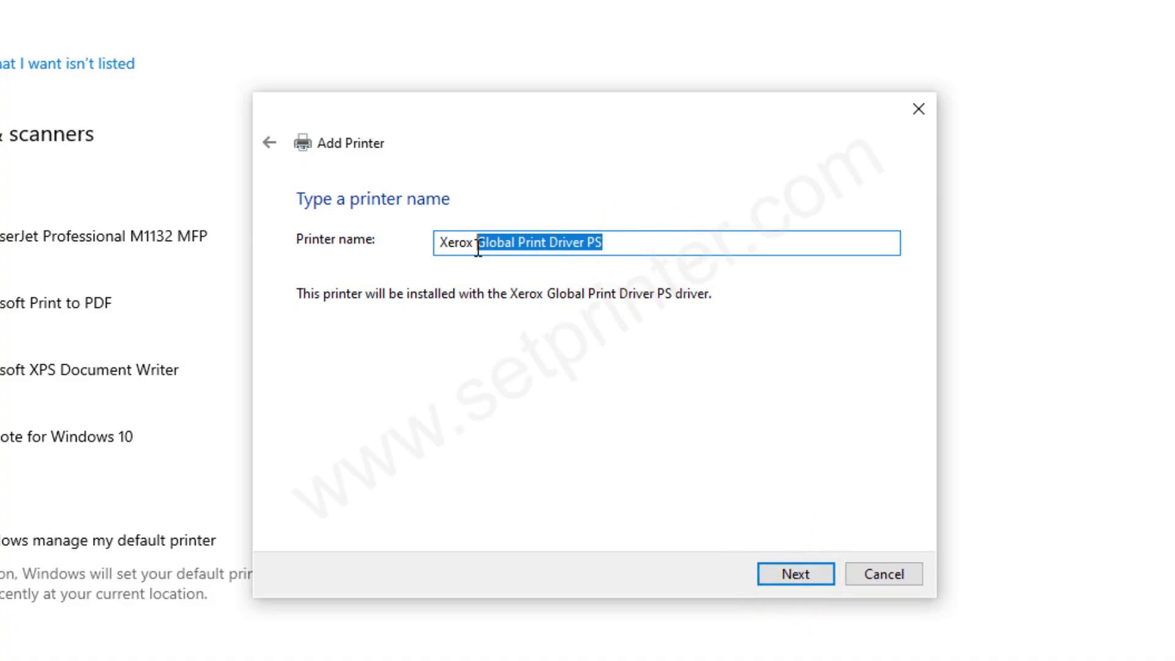
type("C")
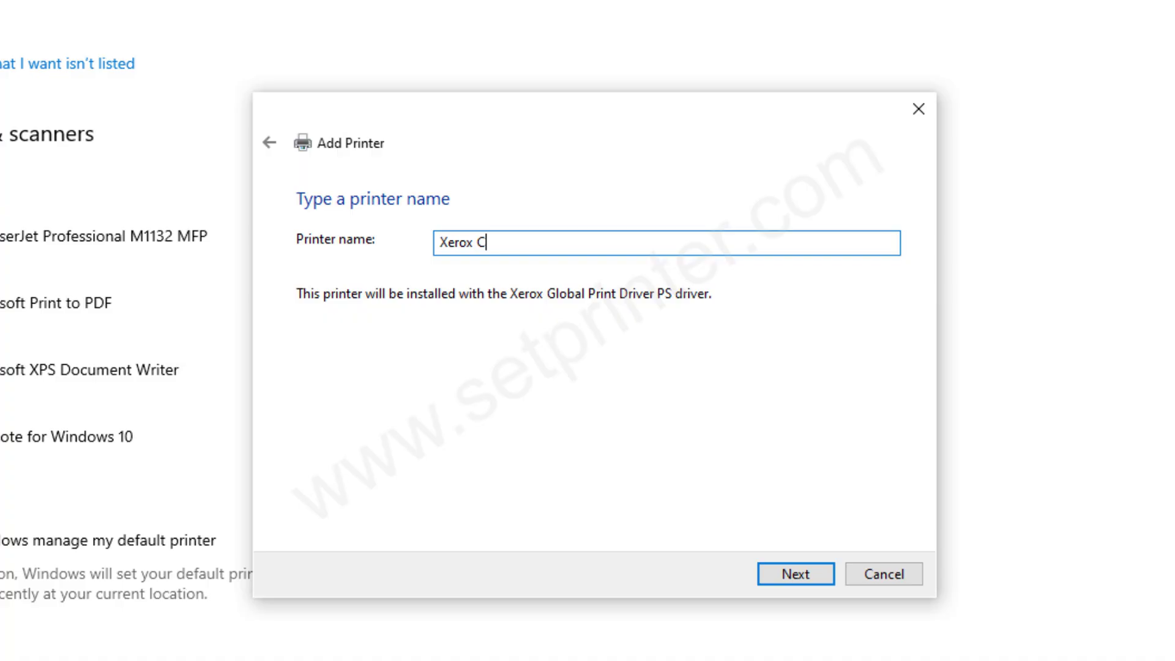
type("235")
left_click(789, 577)
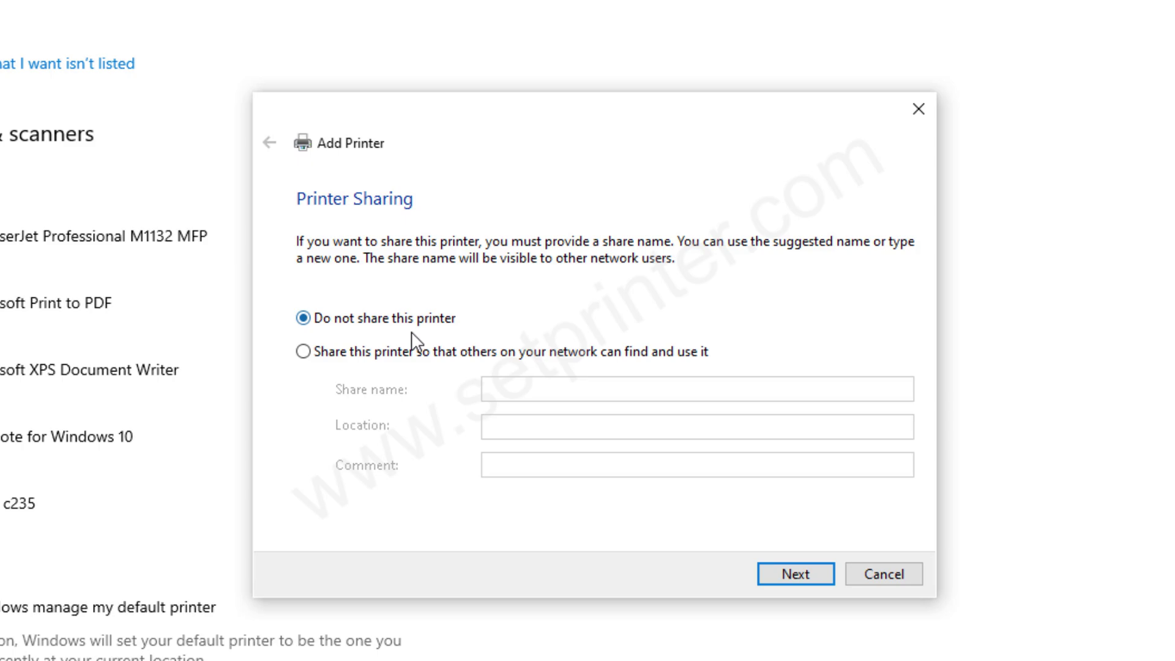
left_click(795, 575)
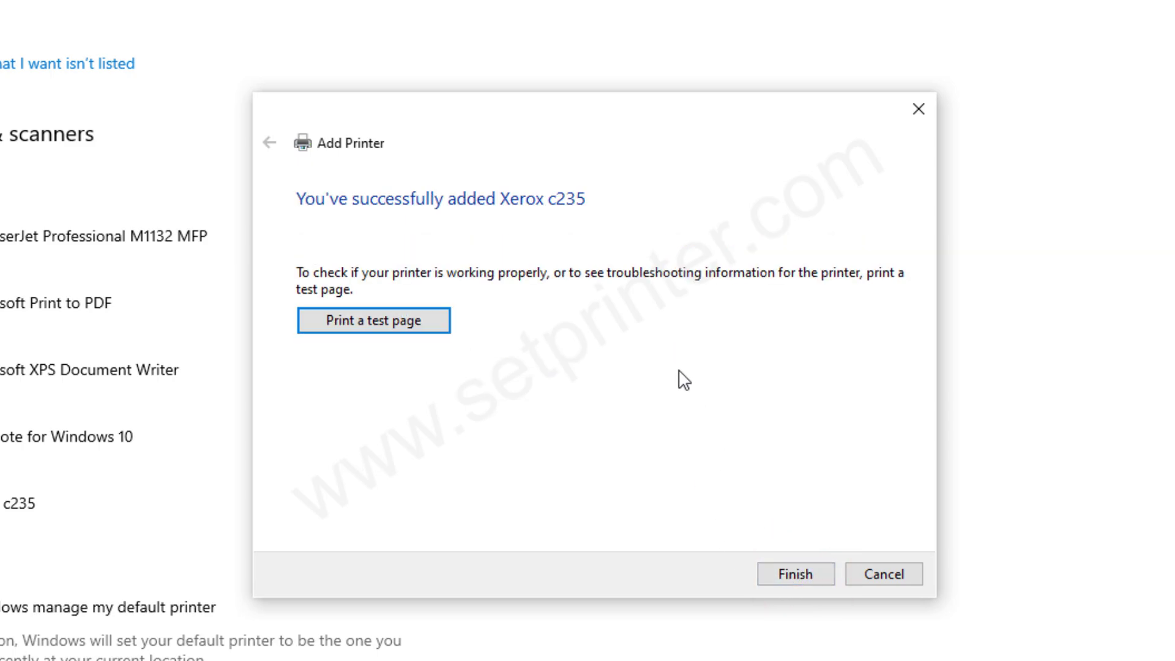
left_click(797, 574)
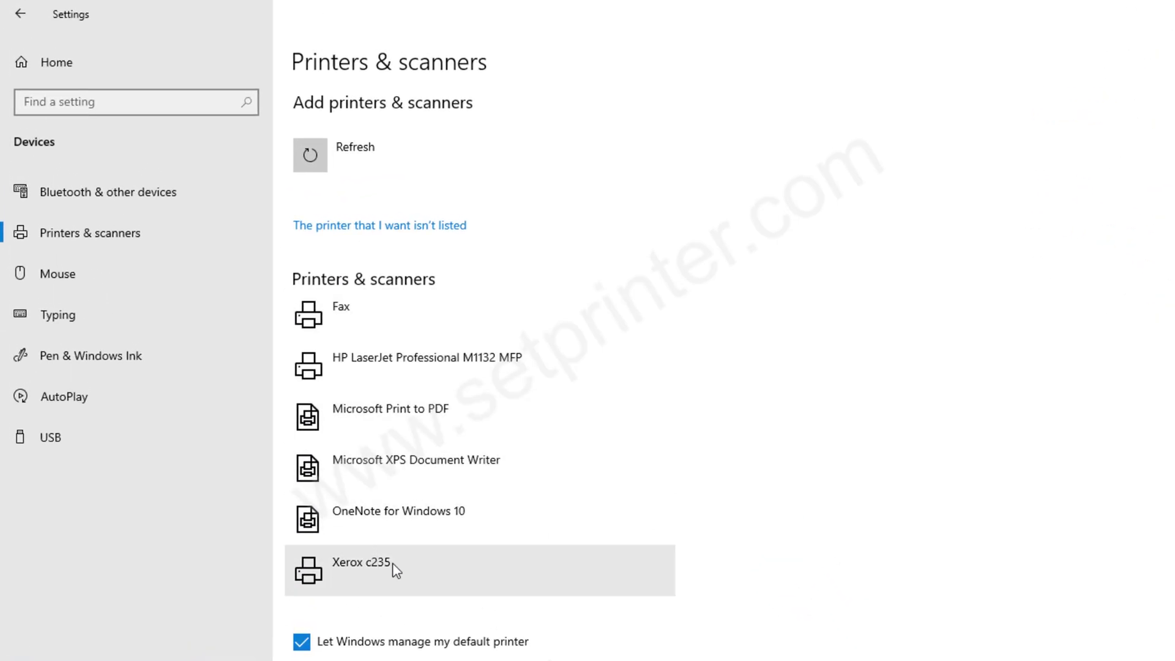
- Select Xerox c235 to reveal Open queue, Manage and Remove device
left_click(437, 578)
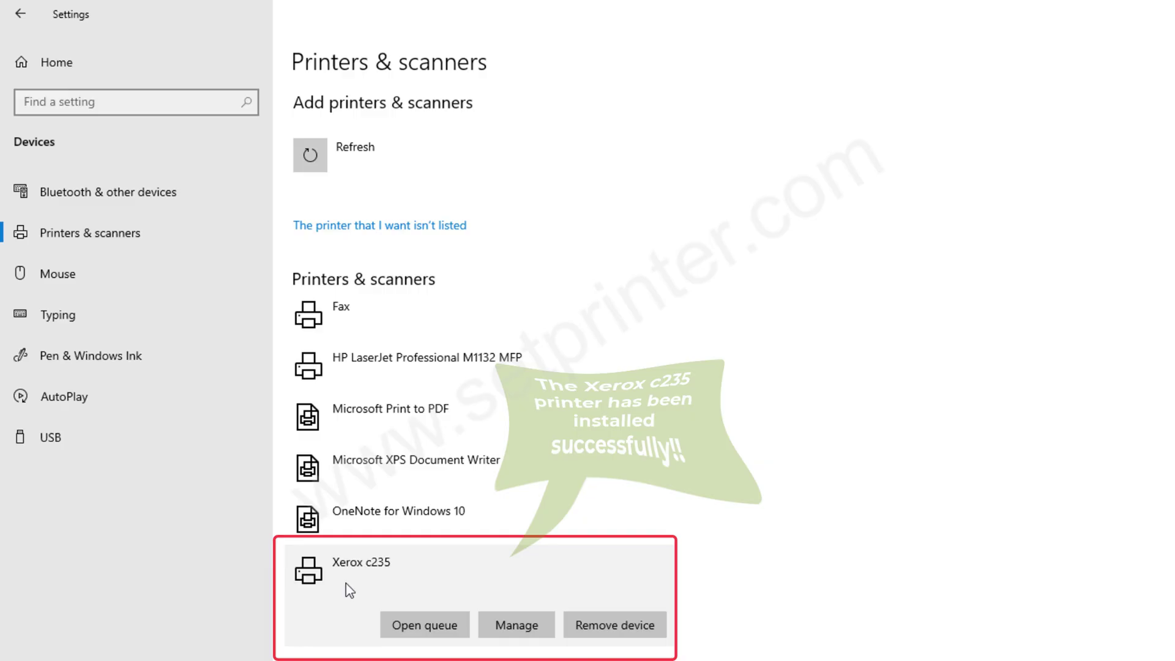